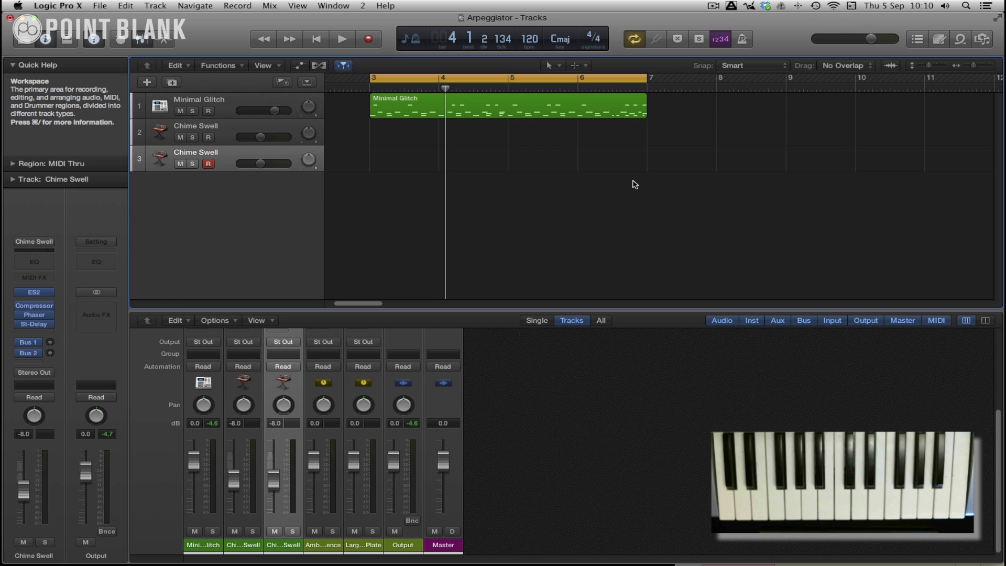
Start playback and select track 3, the second Chime Swell track
key("space")
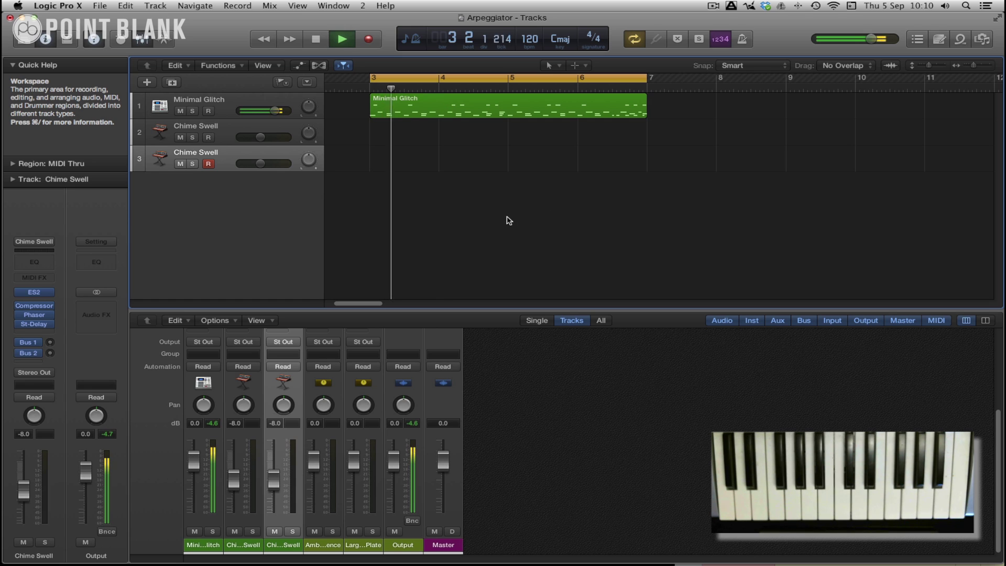
left_click(226, 129)
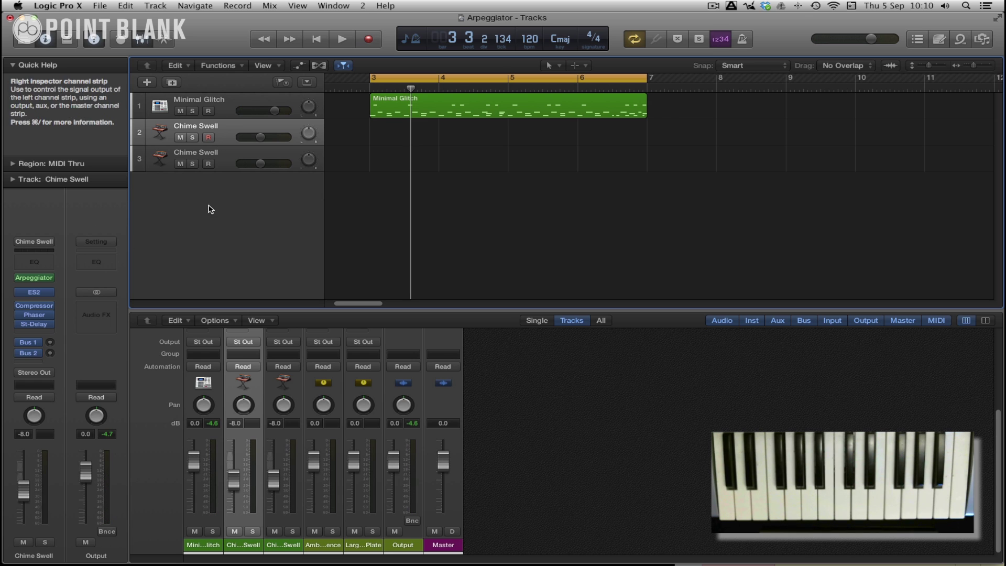
left_click(228, 166)
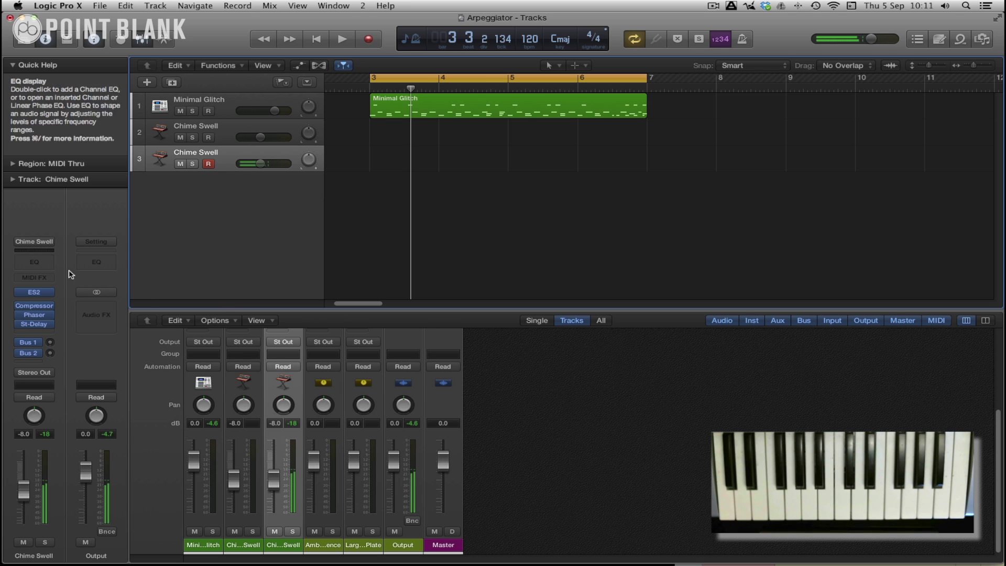
Insert a Chord Trigger MIDI effect on track 3 and clear all its trigger key assignments
left_click(34, 277)
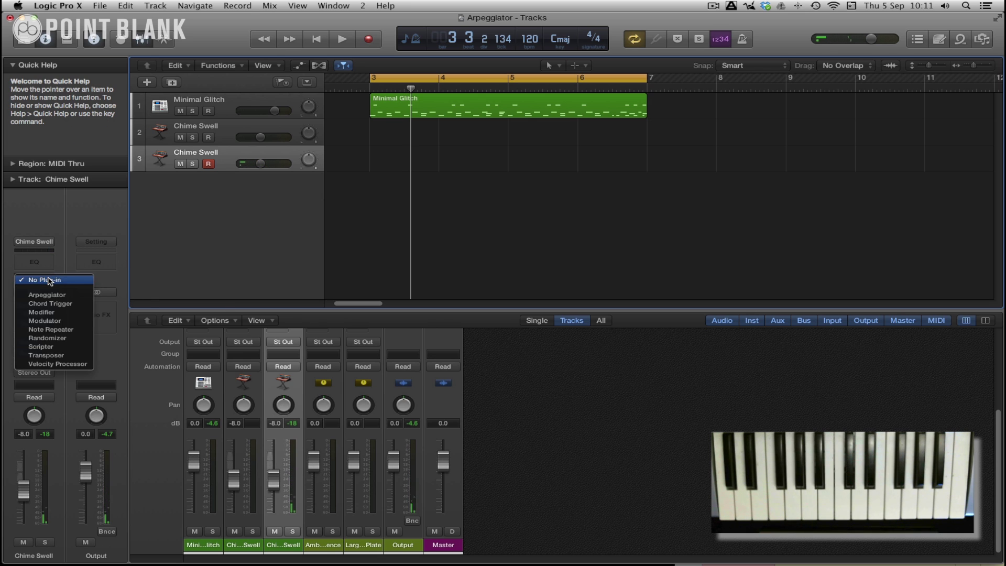
left_click(52, 304)
left_click_drag(232, 55, 340, 101)
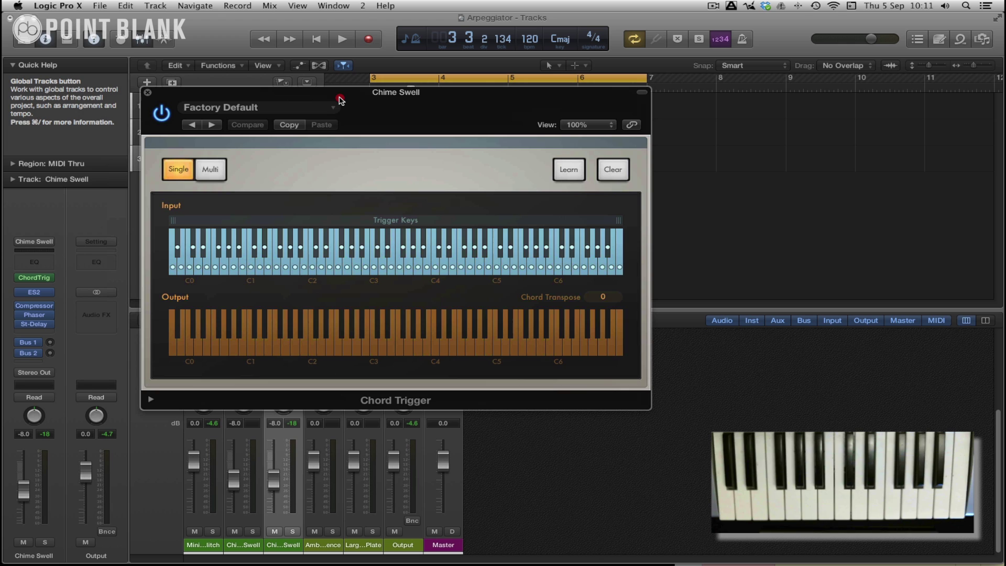
left_click(607, 168)
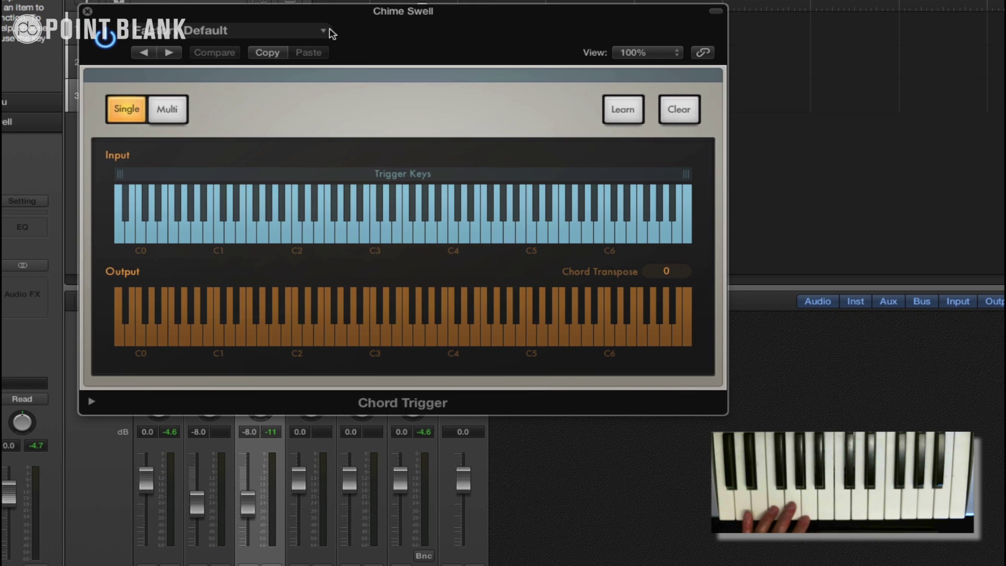
Audition the Major 5, 9, 11, #13 and Sus2 chord settings, then load the Minor triad
left_click(323, 32)
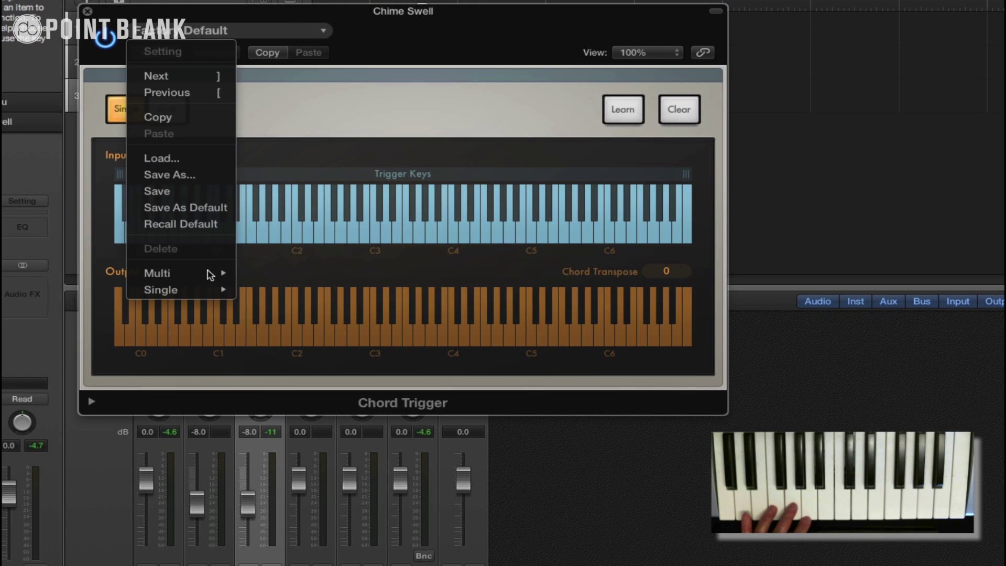
mouse_move(211, 290)
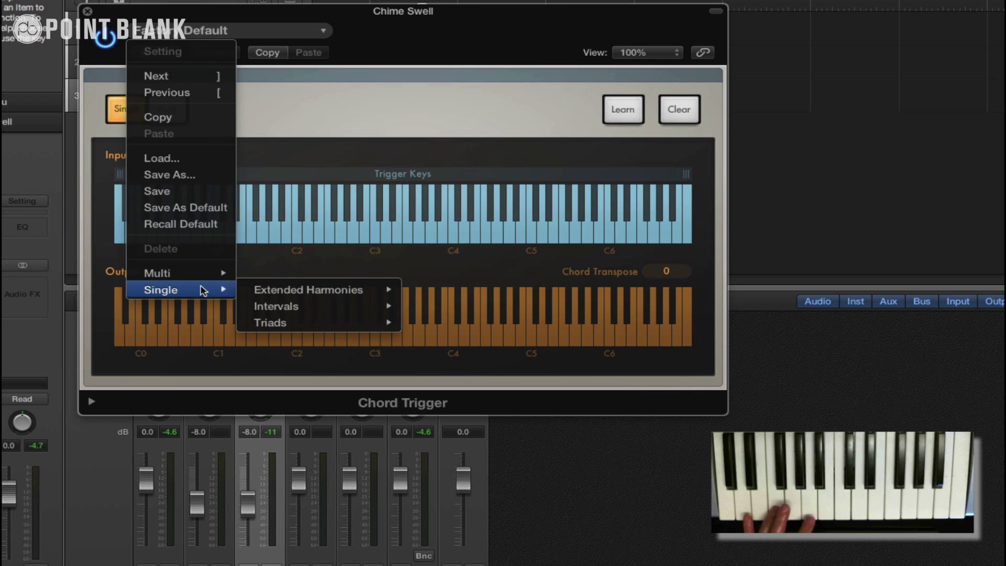
mouse_move(291, 297)
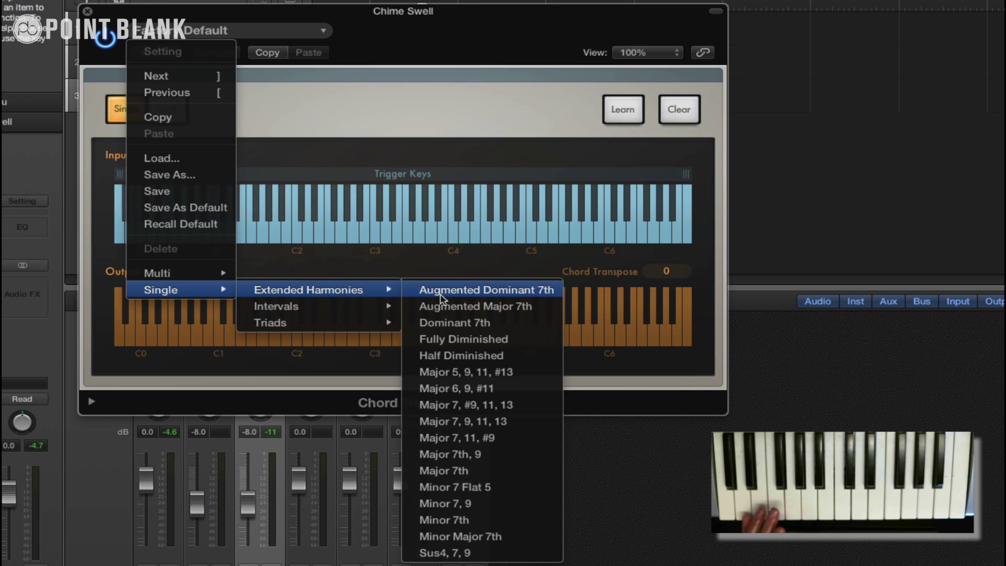
left_click(514, 377)
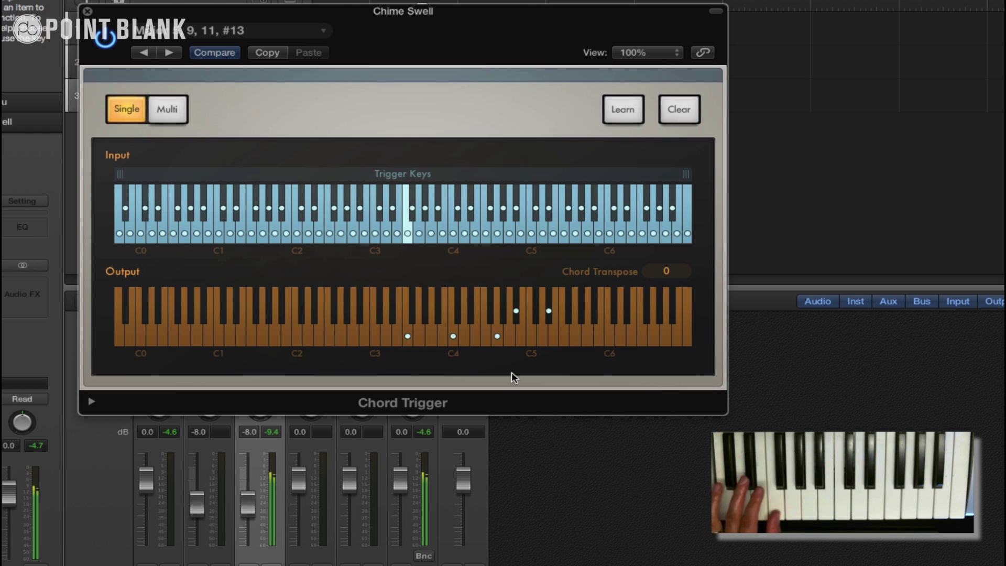
left_click(257, 31)
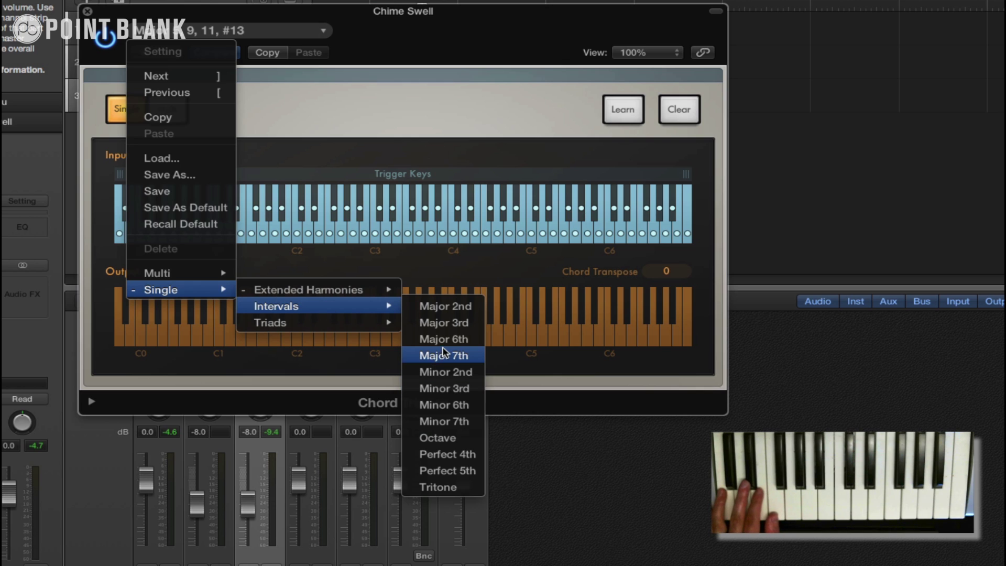
mouse_move(333, 326)
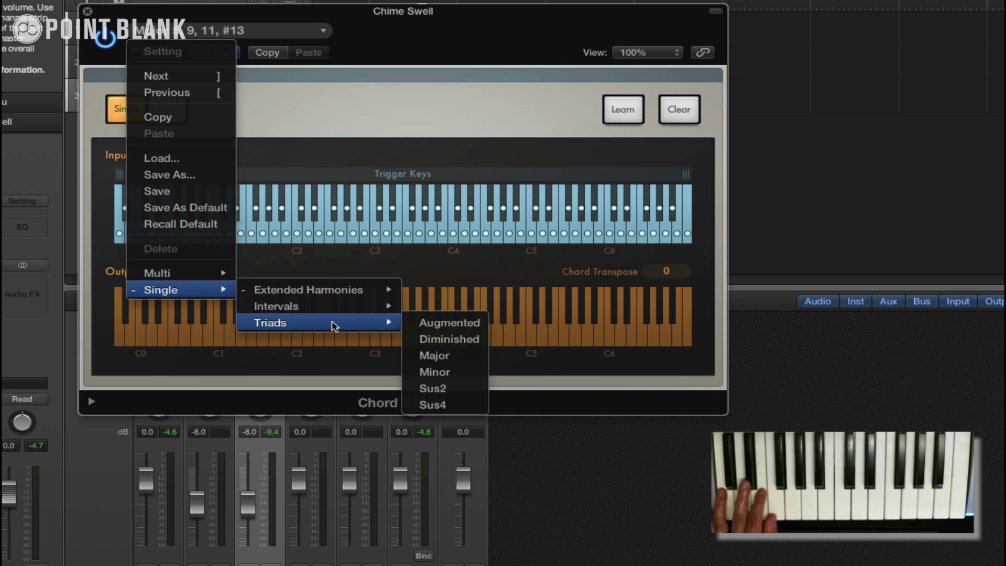
left_click(452, 390)
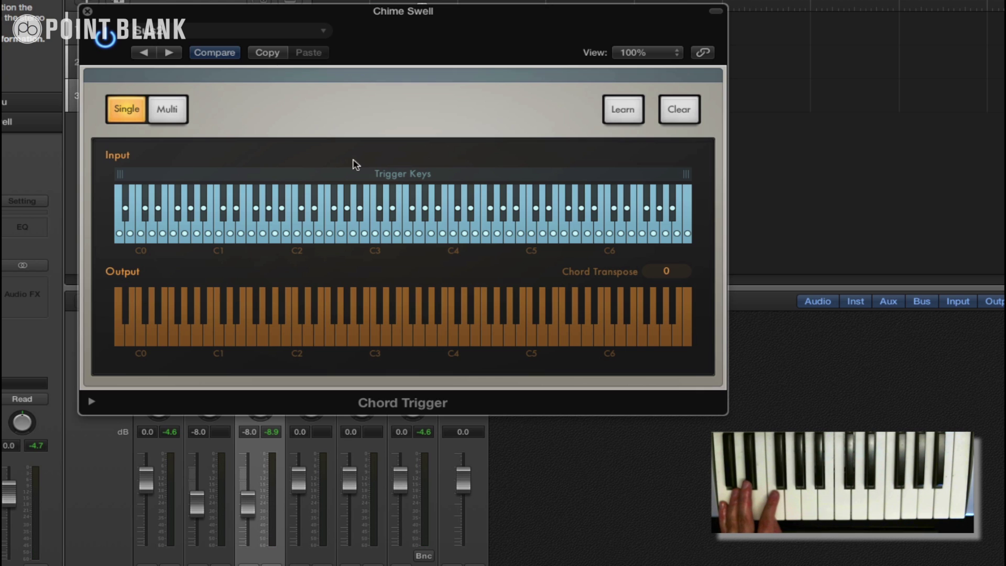
left_click(325, 32)
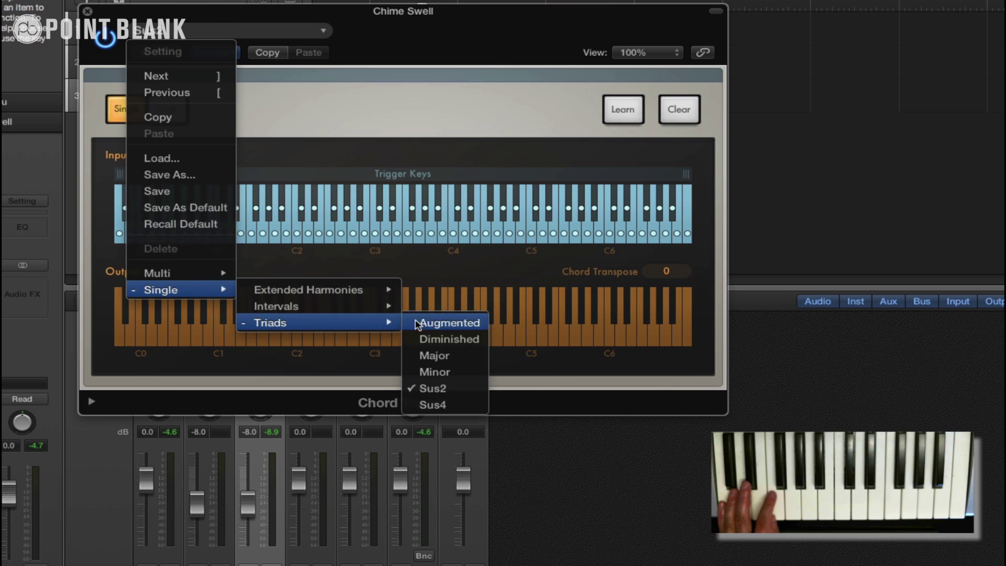
left_click(447, 373)
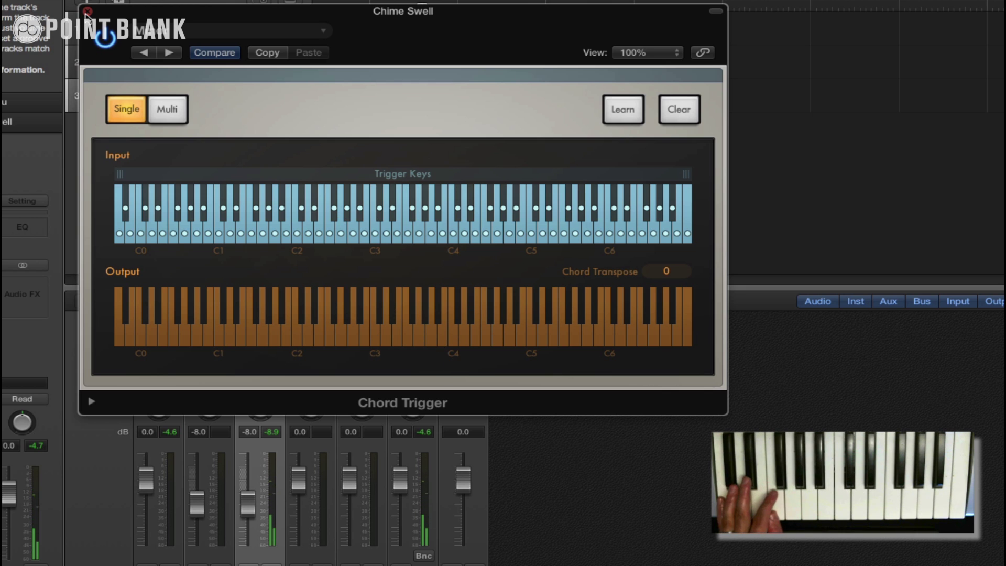
Close the Chord Trigger window and open the MIDI effects list above ChordTrig
left_click(87, 12)
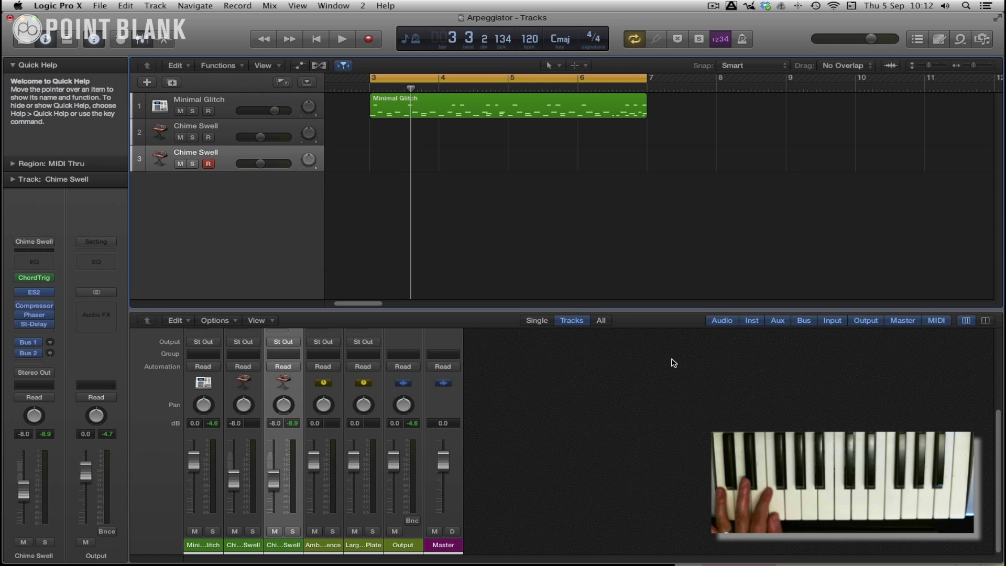
mouse_move(52, 289)
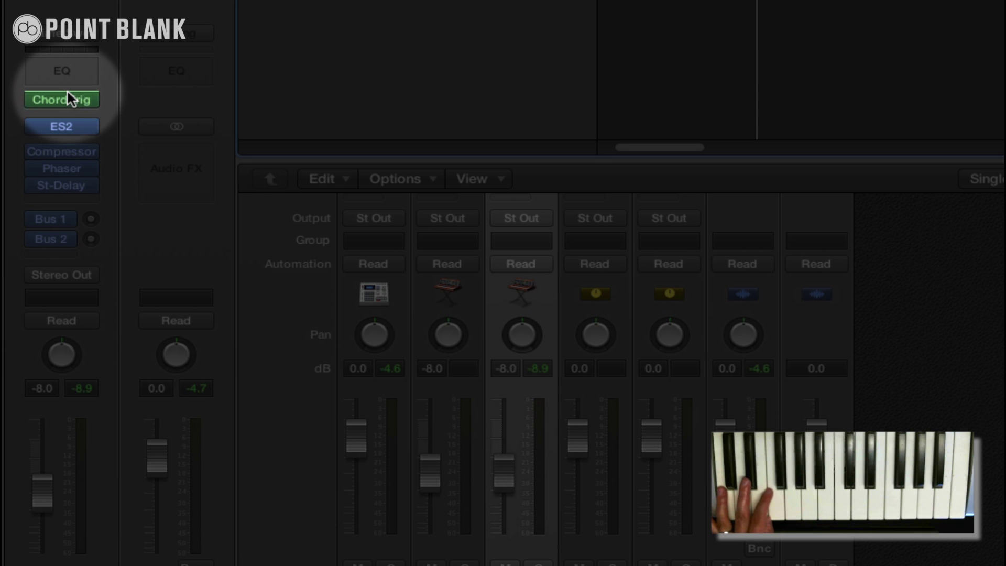
mouse_move(67, 95)
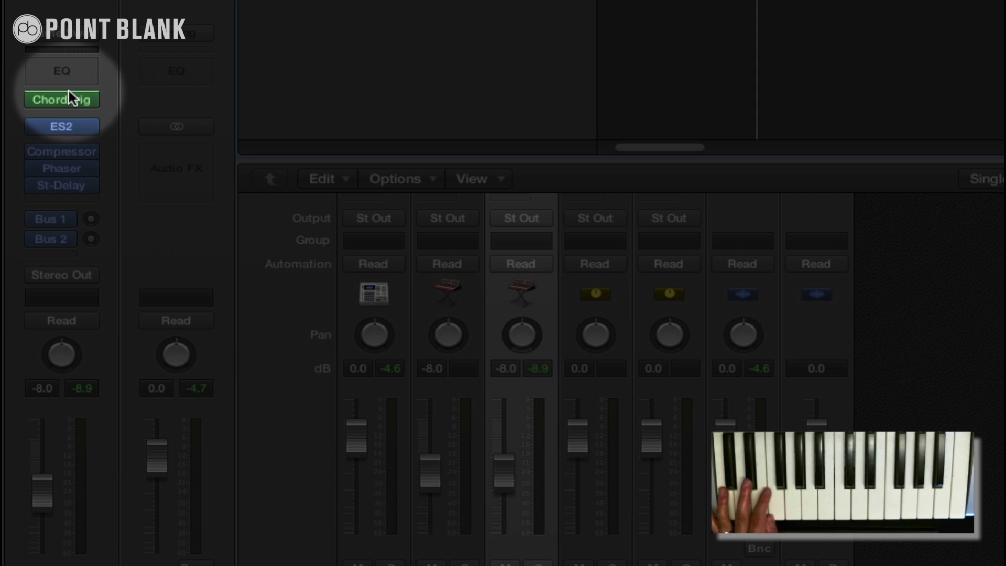
left_click(72, 98)
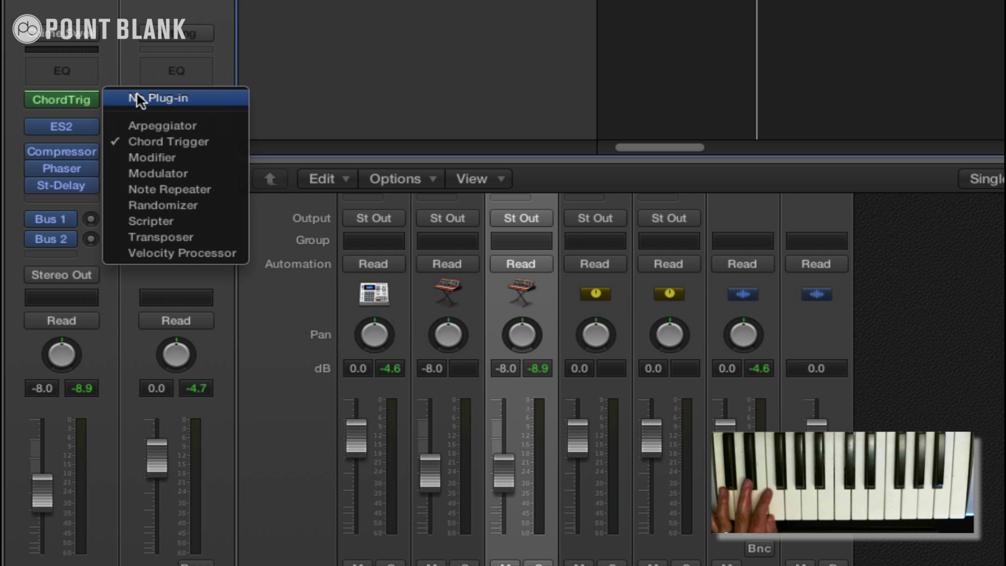
Add an Arpeggiator above the Chord Trigger and position its window
left_click(190, 126)
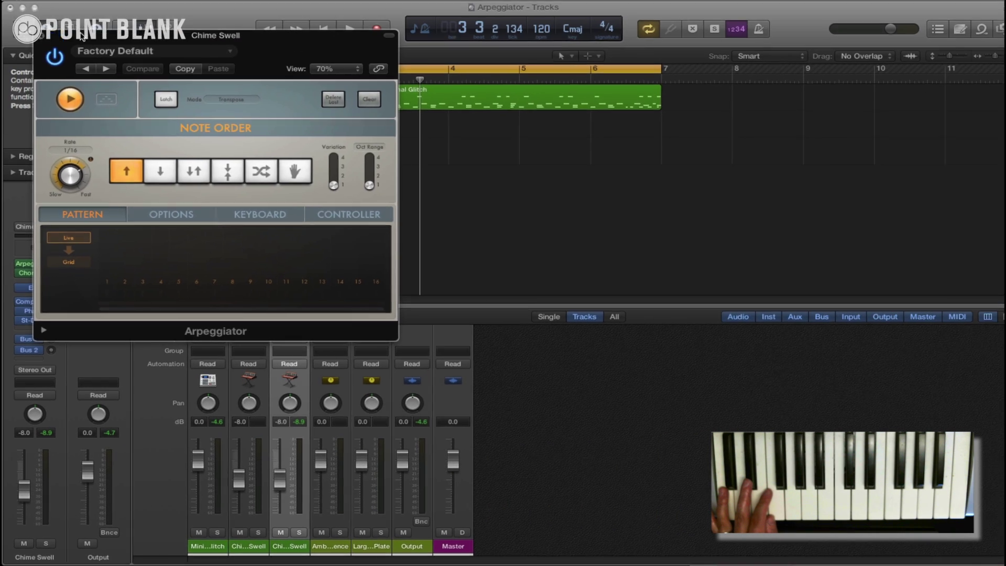
left_click_drag(81, 36, 475, 171)
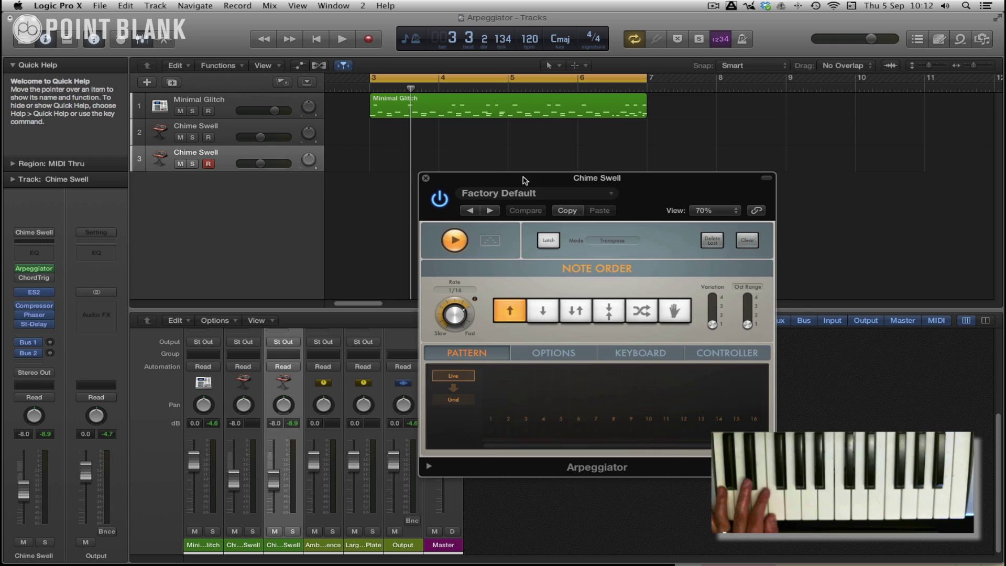
left_click_drag(523, 180, 413, 149)
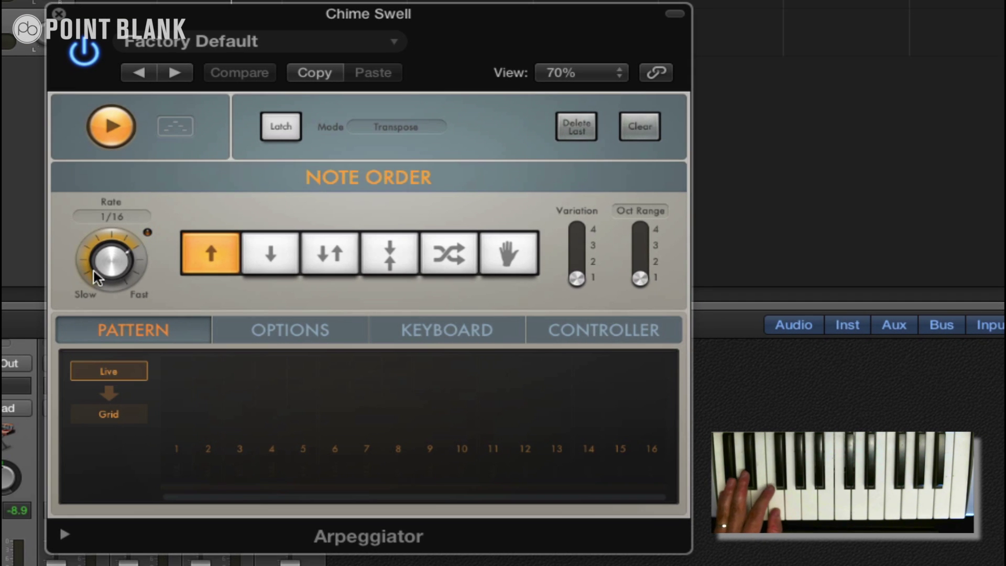
Try arpeggiator rates 1/8 triplet and 1/32, then return the rate to 1/16
left_click_drag(108, 277, 105, 289)
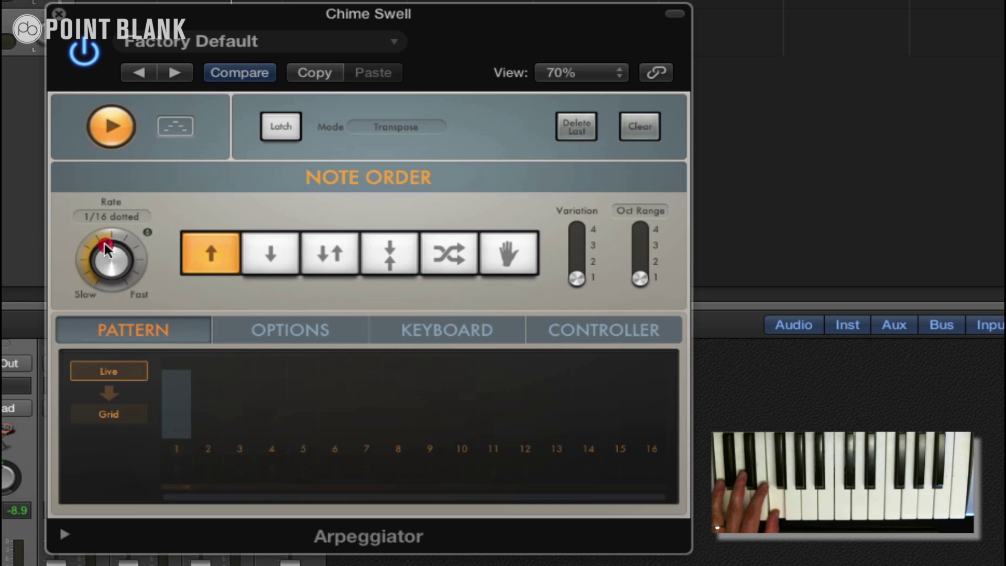
left_click_drag(106, 237, 105, 305)
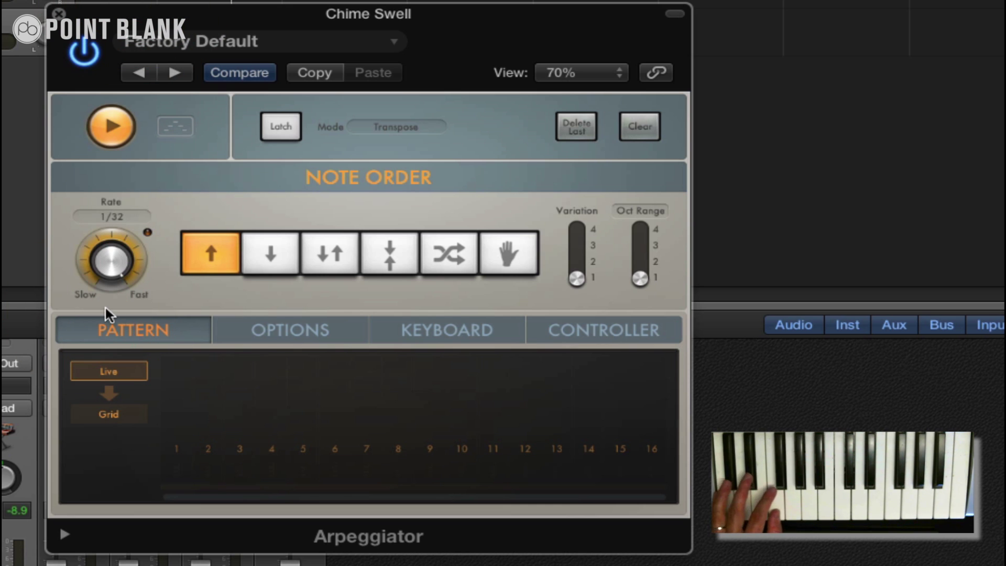
left_click_drag(102, 266, 99, 315)
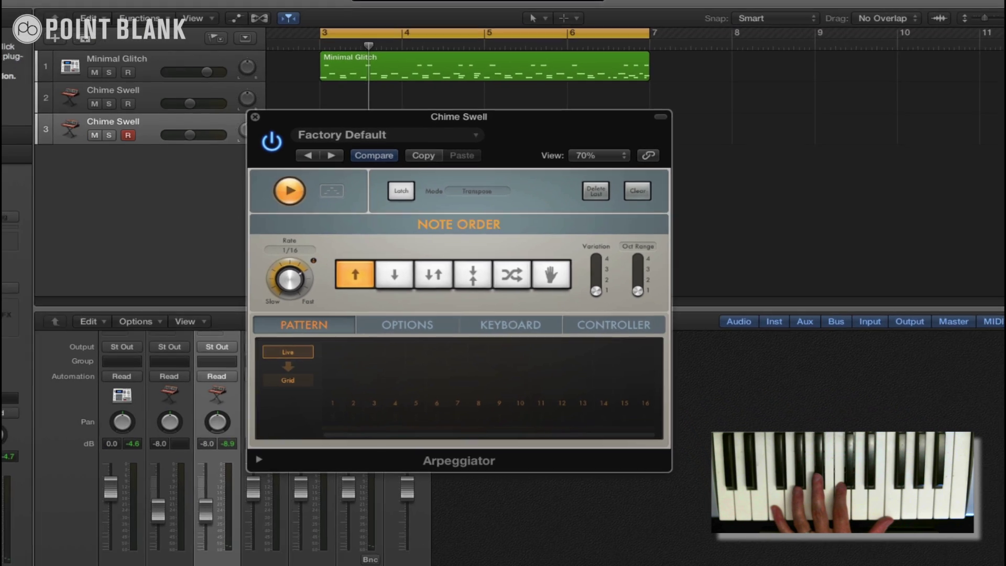
Open Chord Trigger, place it and the Arpeggiator window side by side, and start playback
left_click(31, 278)
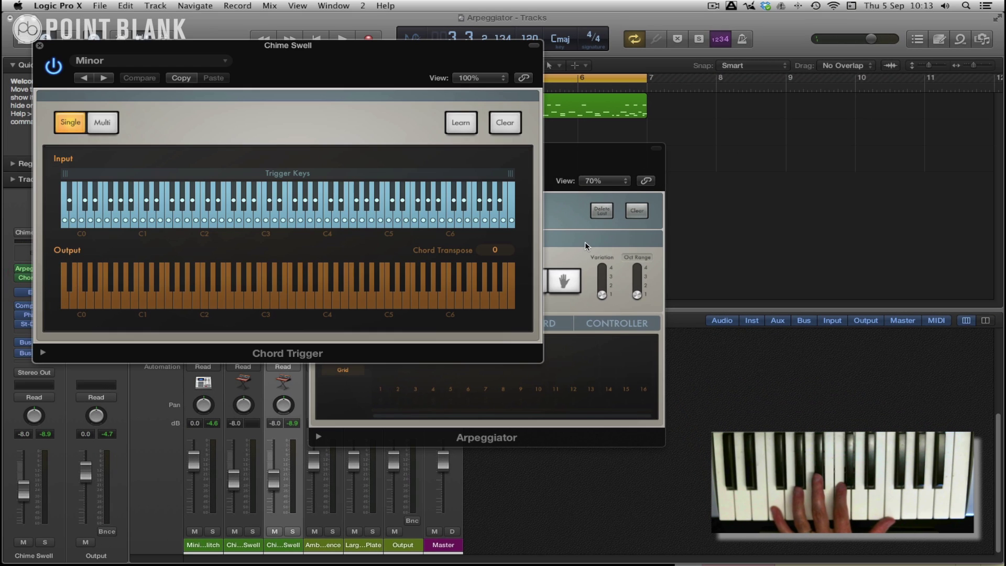
left_click_drag(564, 163, 807, 154)
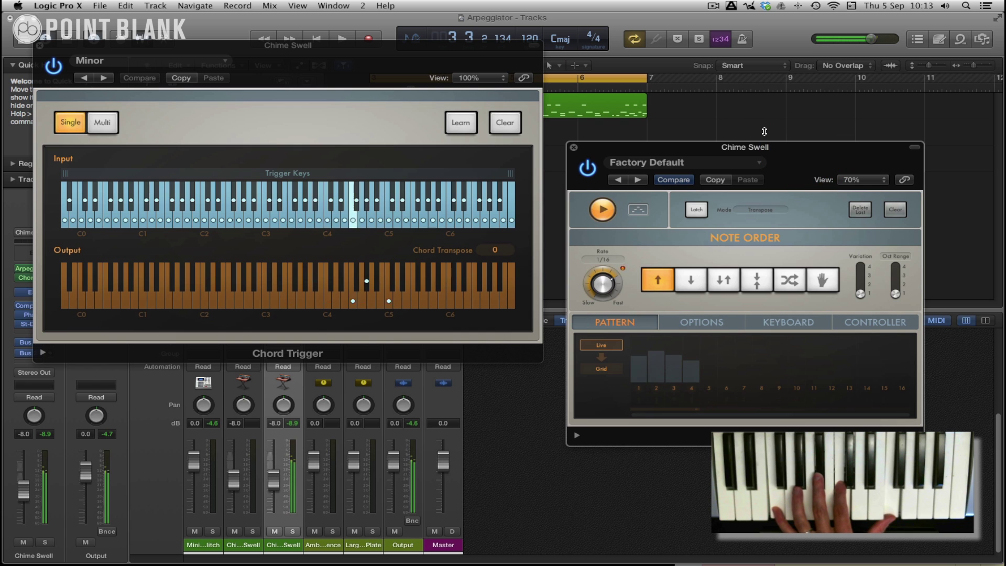
left_click_drag(390, 48, 370, 204)
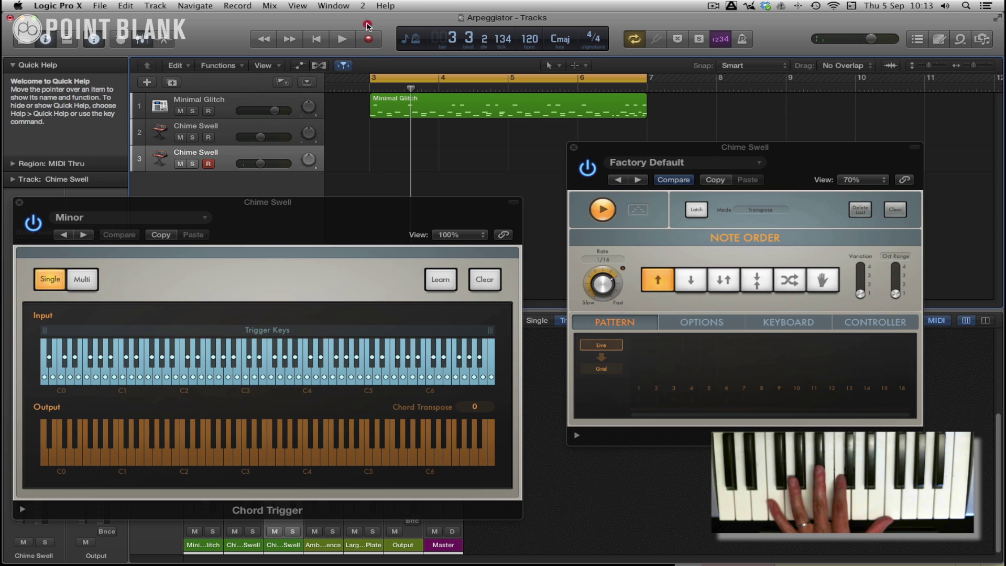
left_click(342, 39)
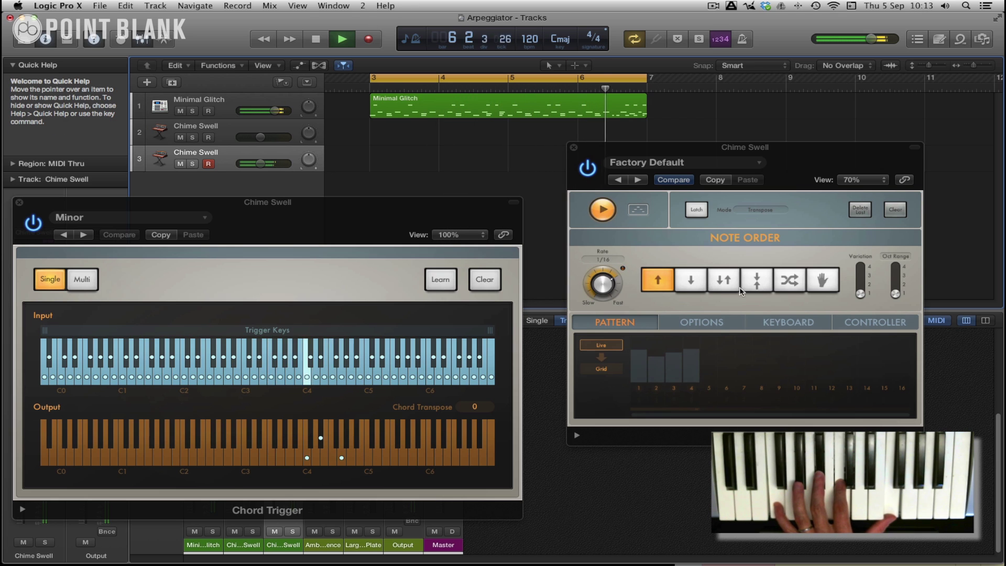
Set the arpeggiator to Random order, Variation about 3, Oct Range about 2, with Latch on
left_click(725, 280)
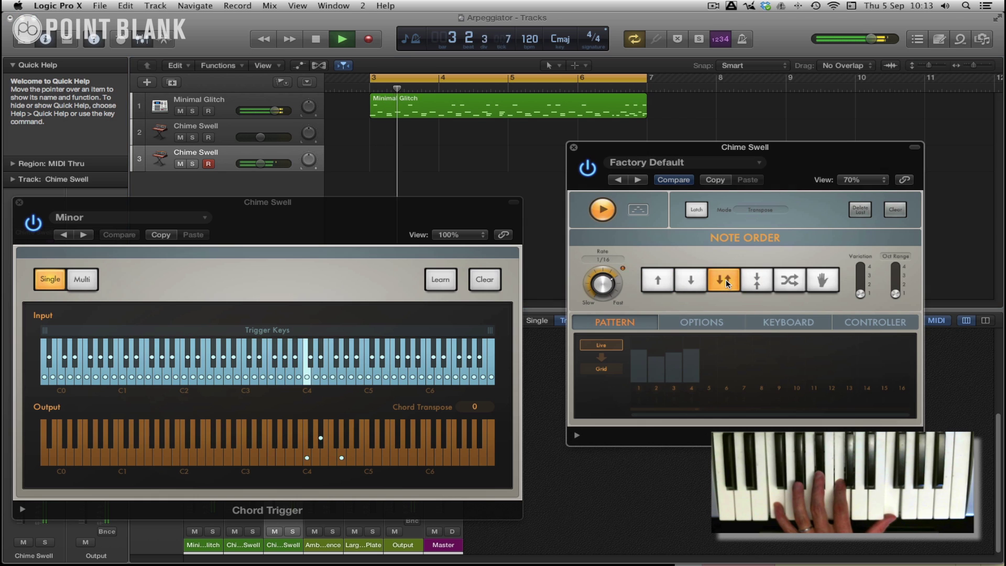
left_click(862, 279)
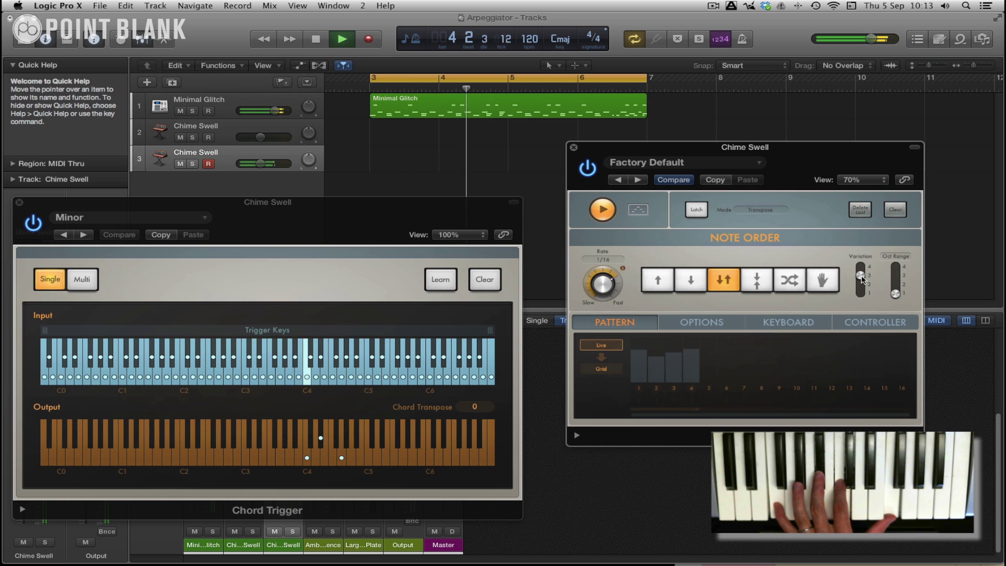
left_click(897, 276)
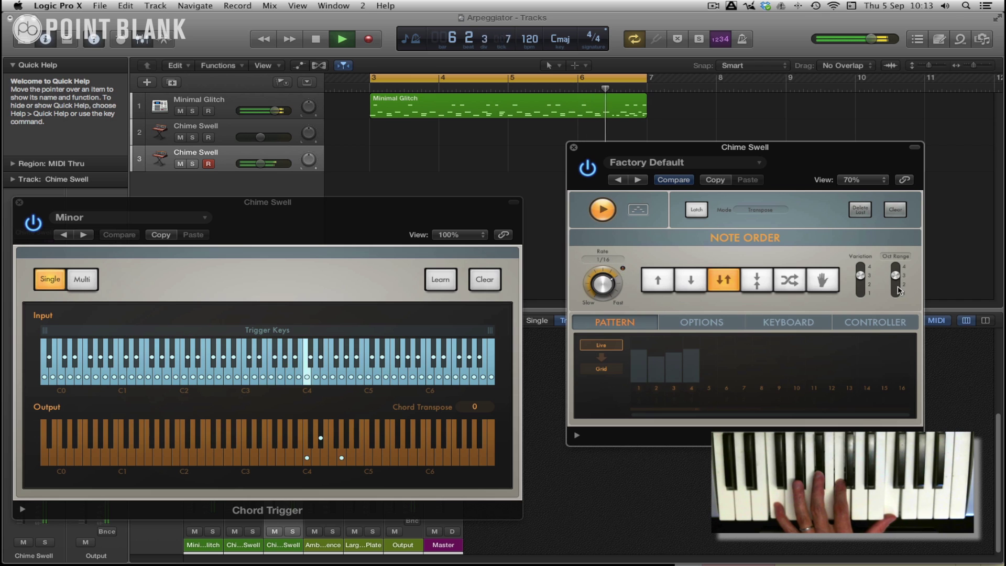
left_click(897, 286)
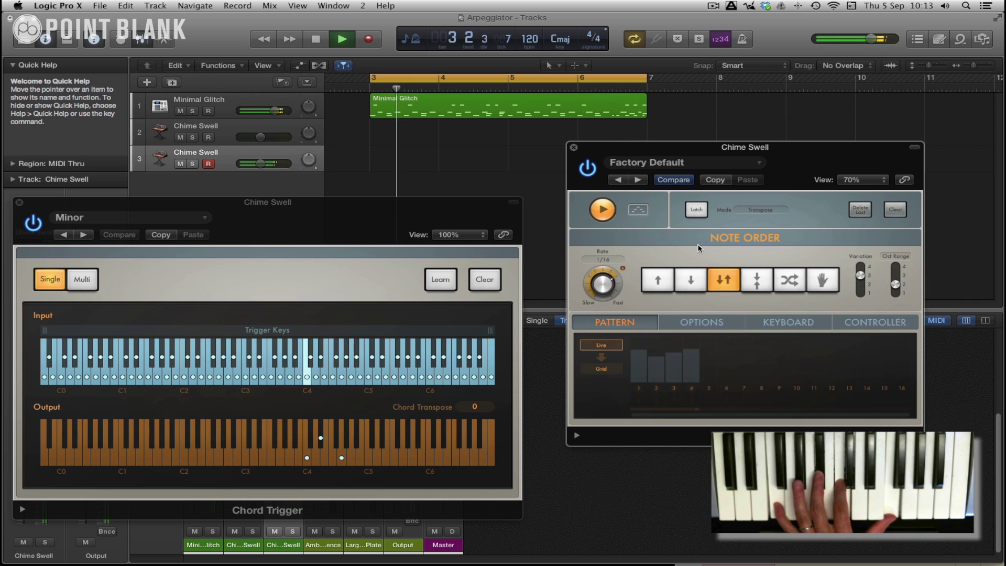
left_click(697, 210)
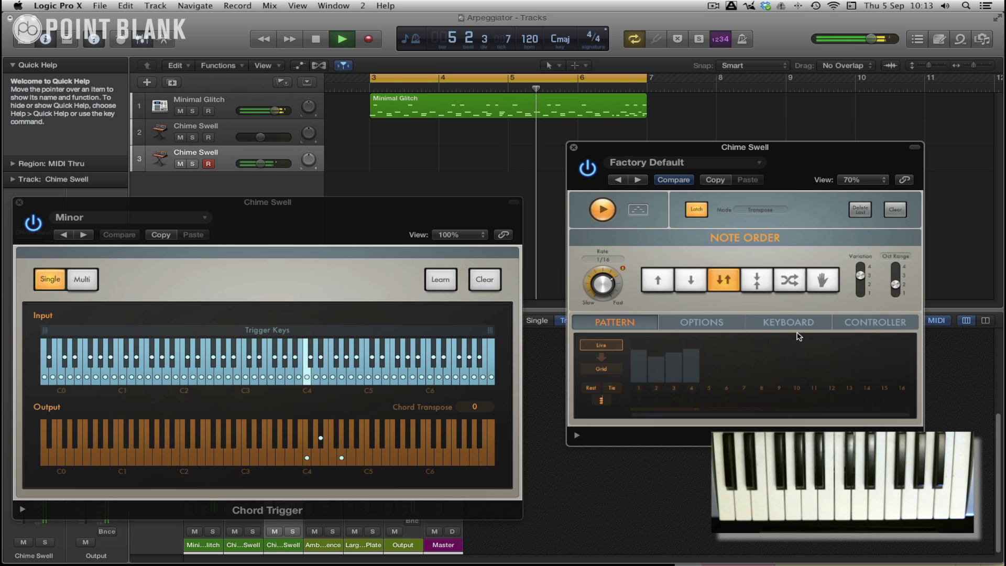
left_click(791, 281)
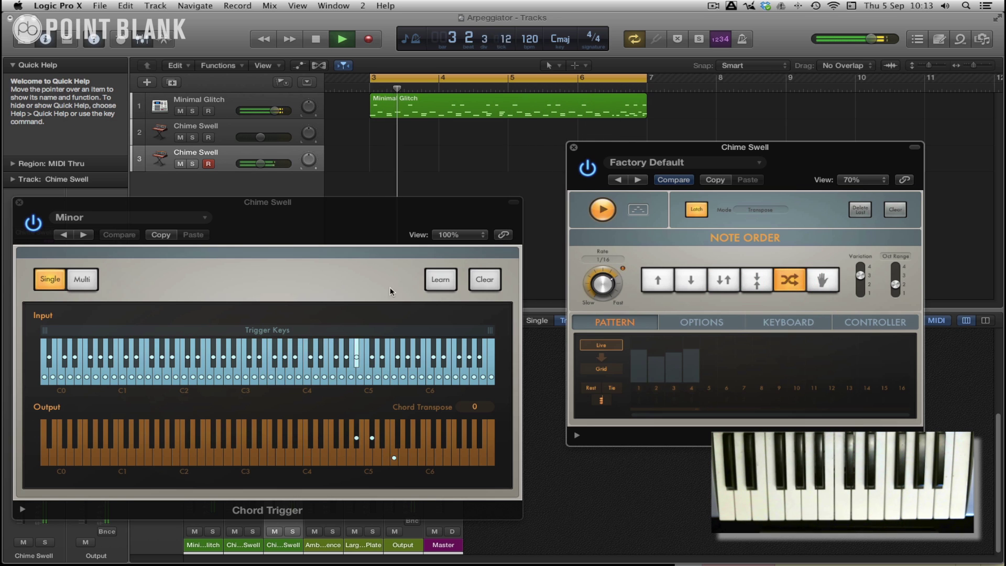
left_click_drag(201, 201, 449, 225)
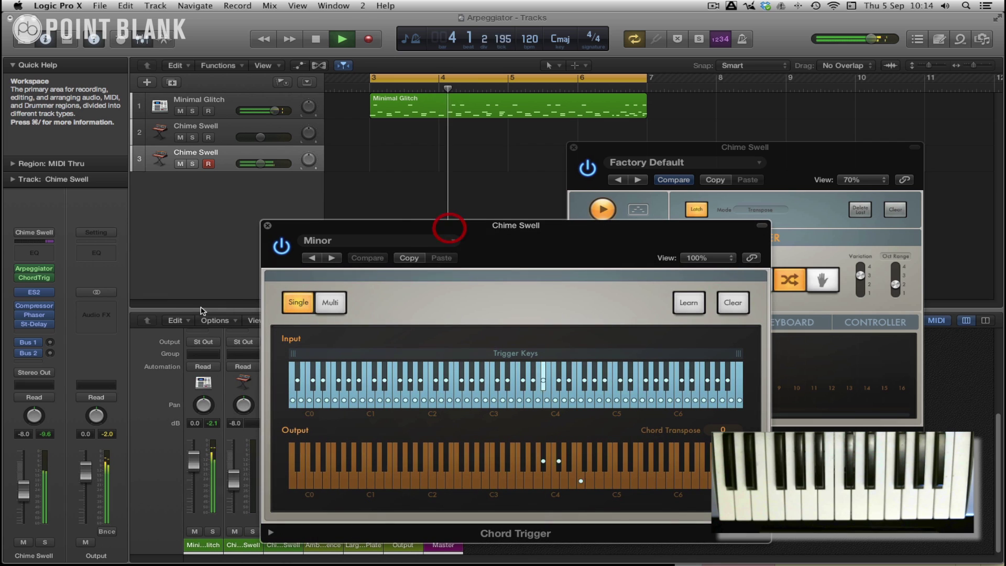
Raise ES2 Drive to 0.480 and Filter 2 cutoff to about 0.554, stop playback, and close ES2
left_click(35, 293)
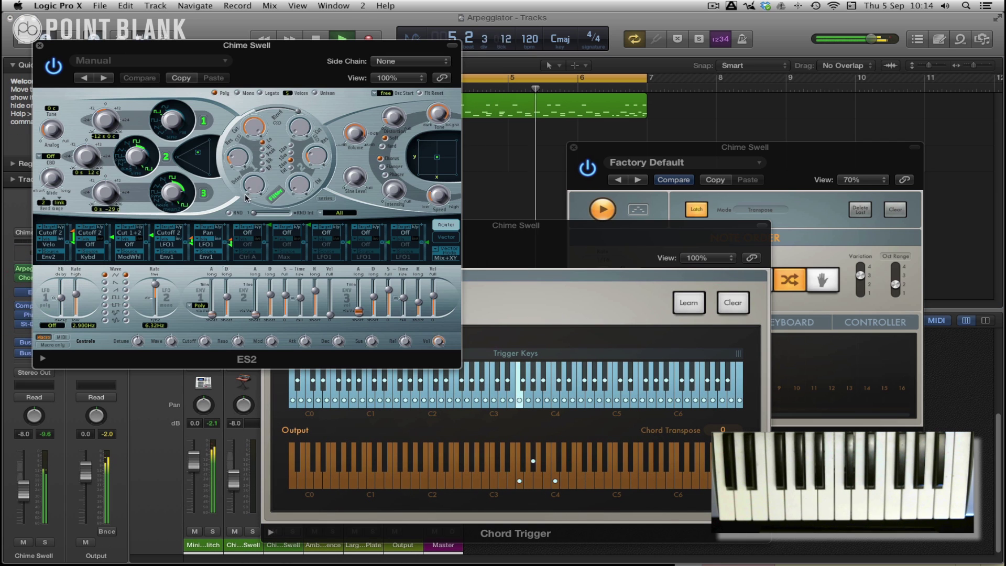
left_click_drag(247, 188, 249, 180)
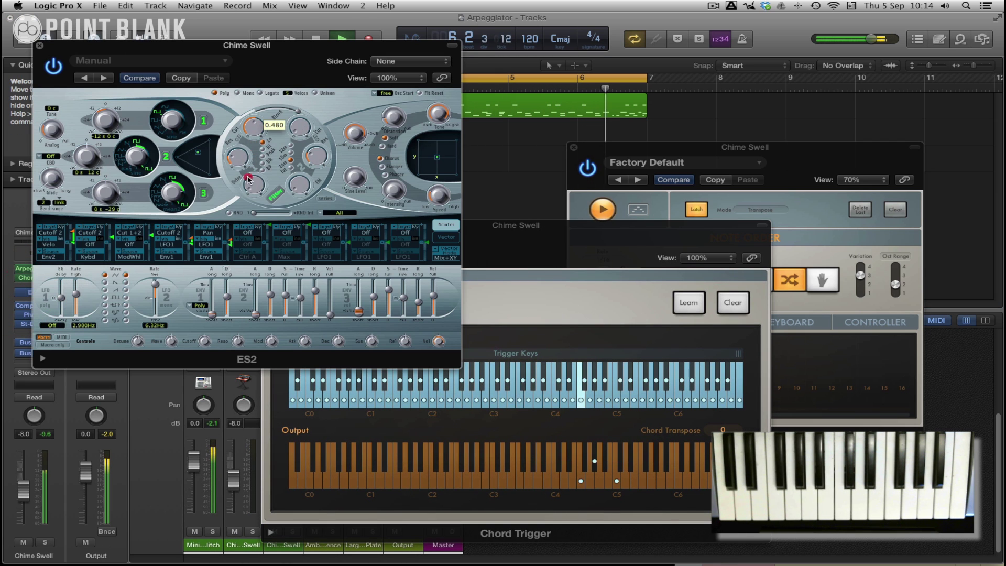
left_click(299, 125)
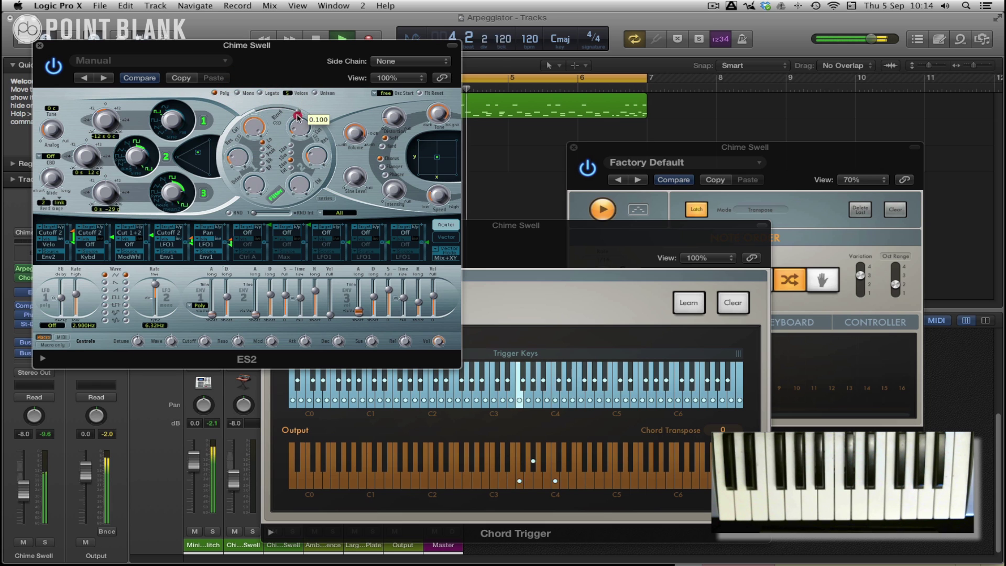
mouse_move(297, 118)
left_mouse_down()
mouse_move(297, 79)
mouse_move(292, 119)
left_mouse_up()
key("space")
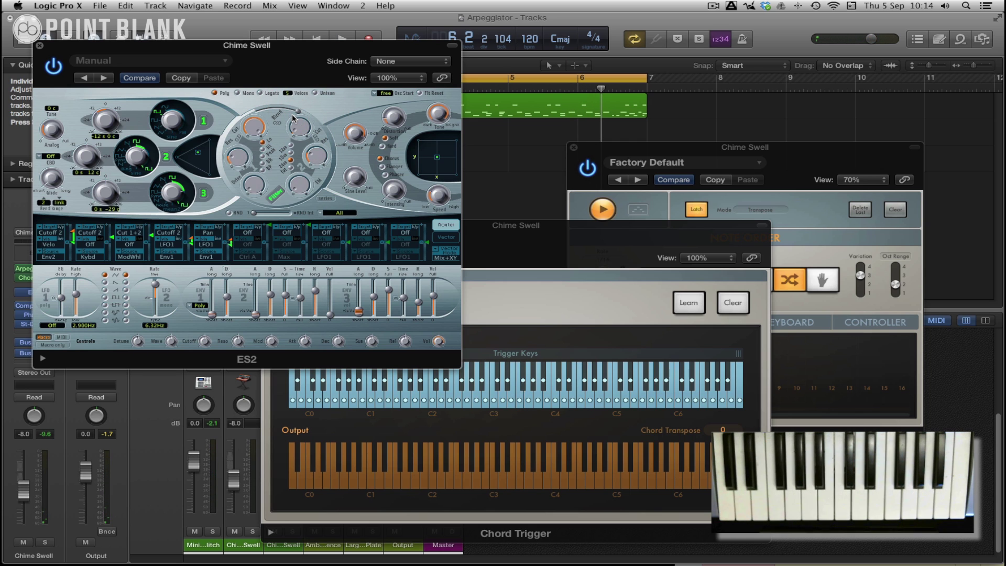
left_click(39, 48)
Close the Chord Trigger and Arpeggiator plug-in windows
left_click(267, 226)
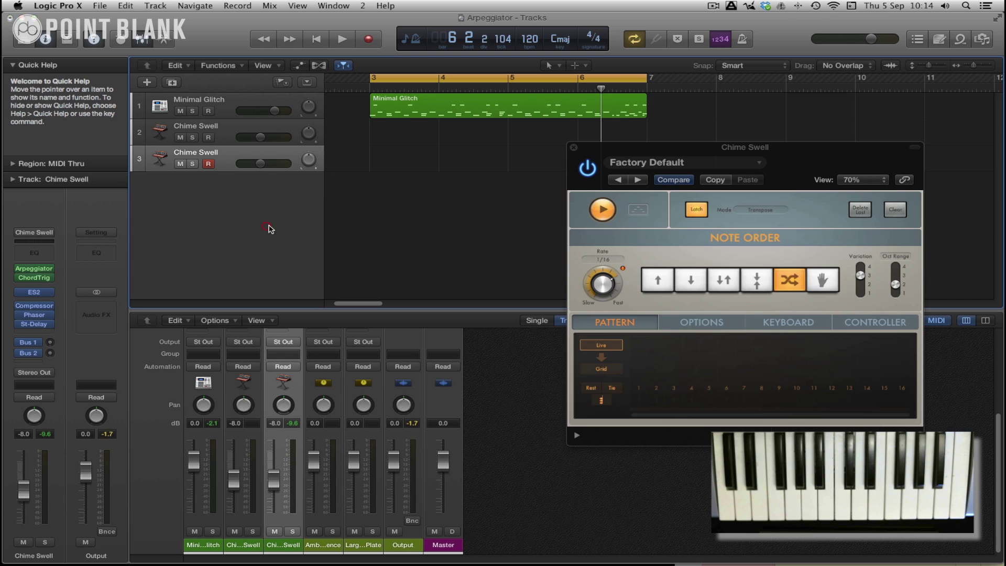
key("super+w")
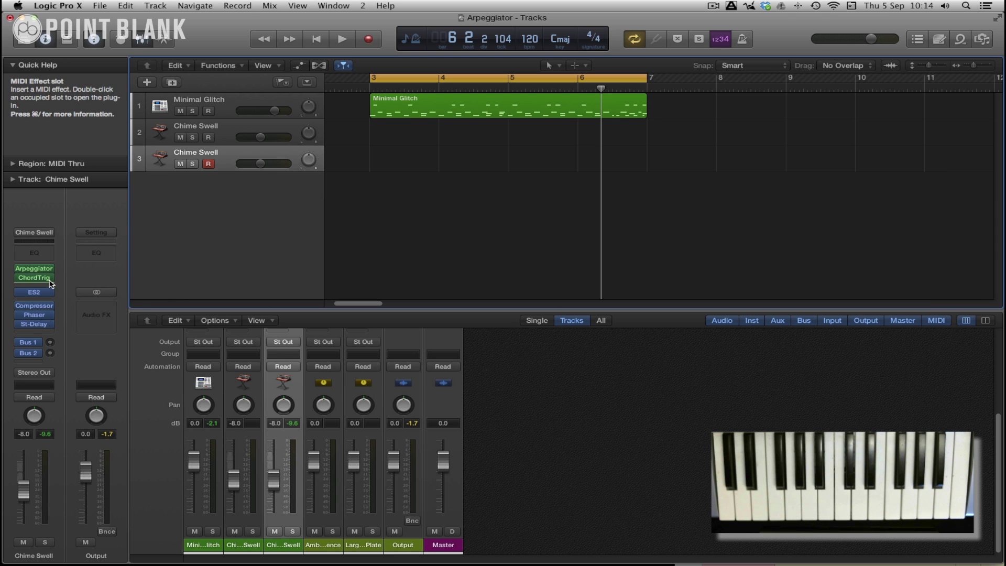